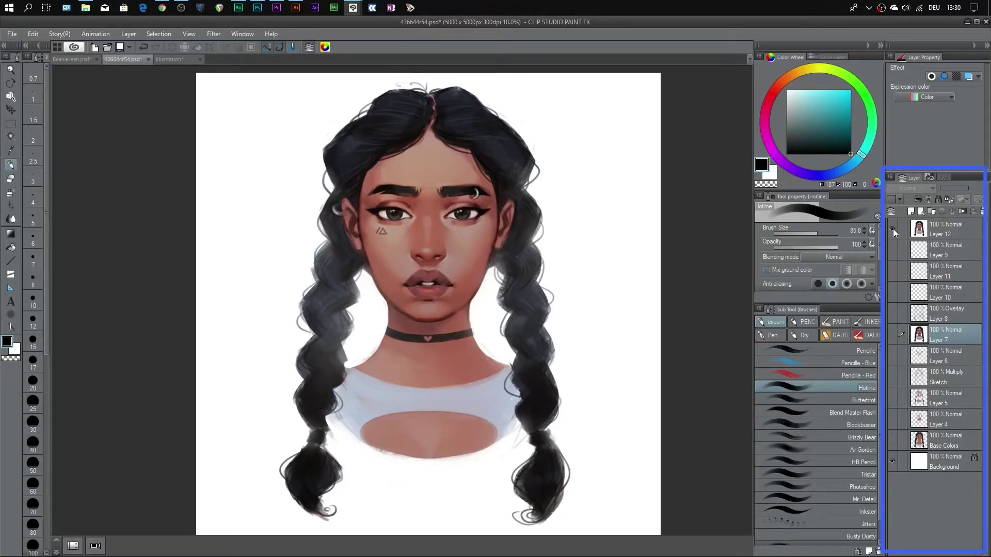
Step: Hide Layer 12 so that only the Background remains on the canvas
left_click(893, 228)
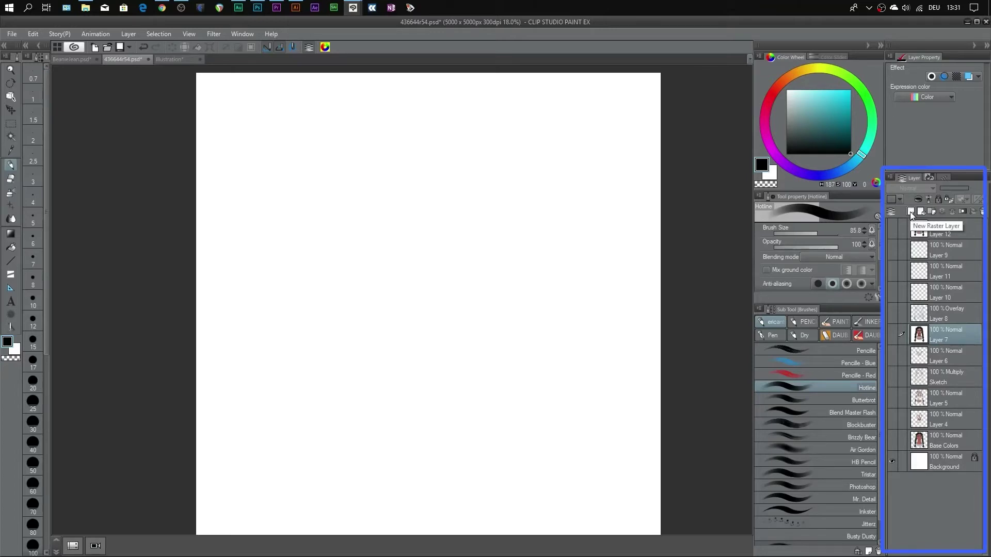
Step: Create a new raster layer with the default name, Color expression and Normal blending mode, and undo its creation
left_click(129, 34)
mouse_move(214, 60)
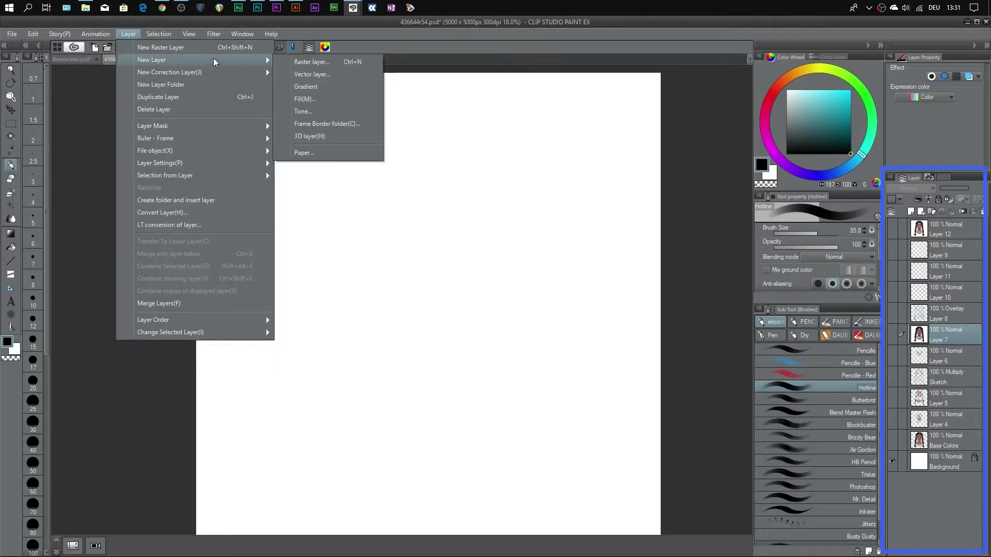
left_click(289, 62)
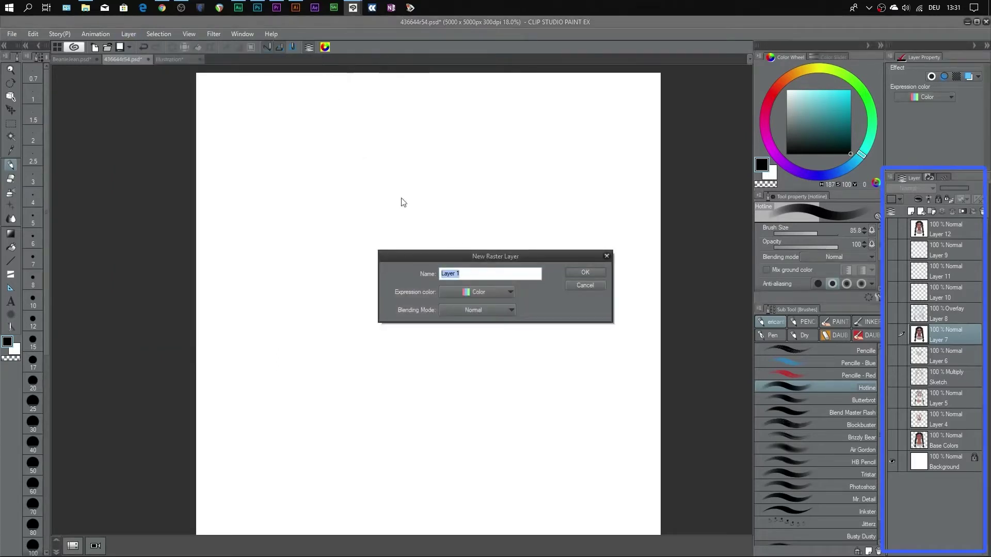
left_click(586, 273)
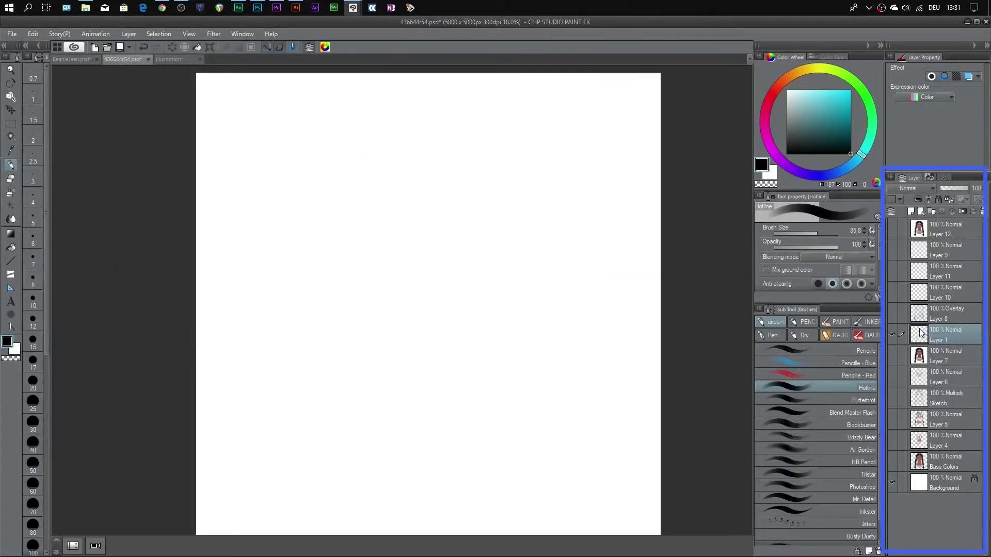
key("ctrl+z")
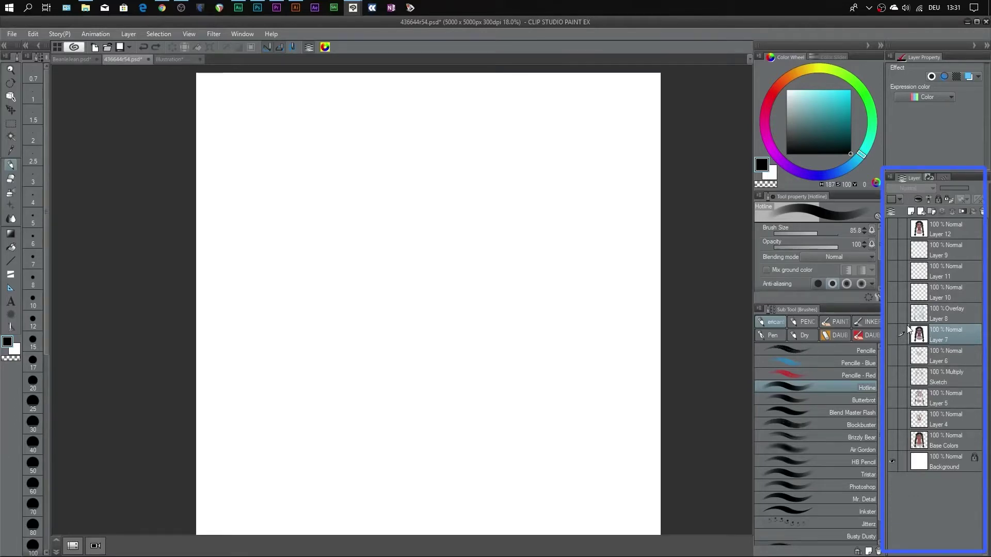
Step: Show and select the Sketch layer, switching the Background and Sketch visibility off and on to compare them
left_click(893, 380)
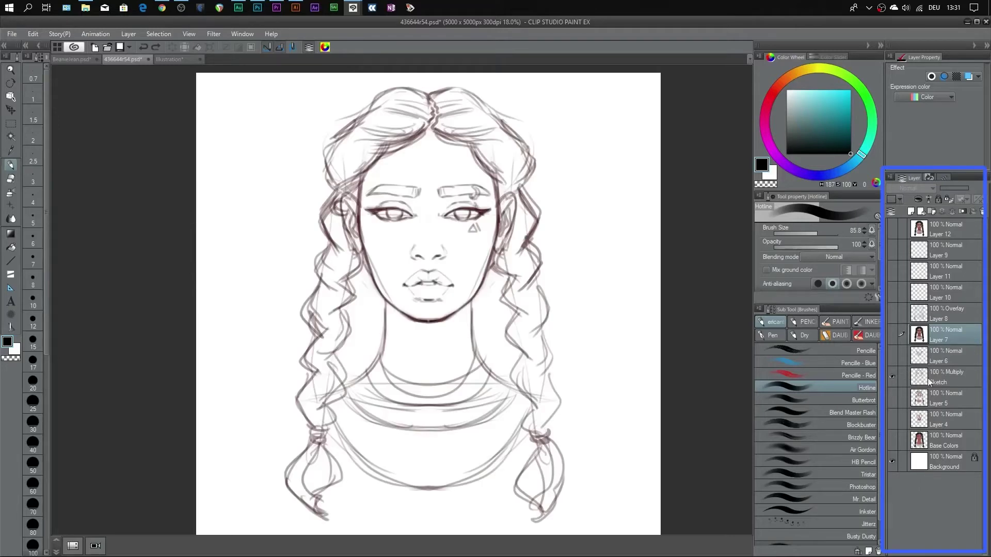
left_click(966, 380)
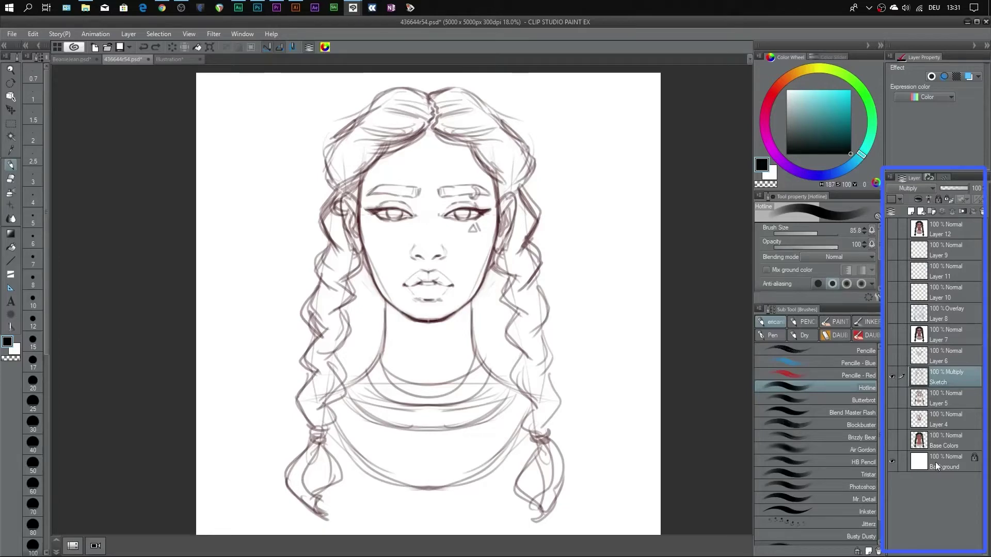
left_click(893, 461)
left_click(893, 461)
left_click(891, 378)
left_click(892, 378)
Step: Select and show the Base Colors layer, and turn on Layer 4 and Layer 5 above it
left_click(962, 438)
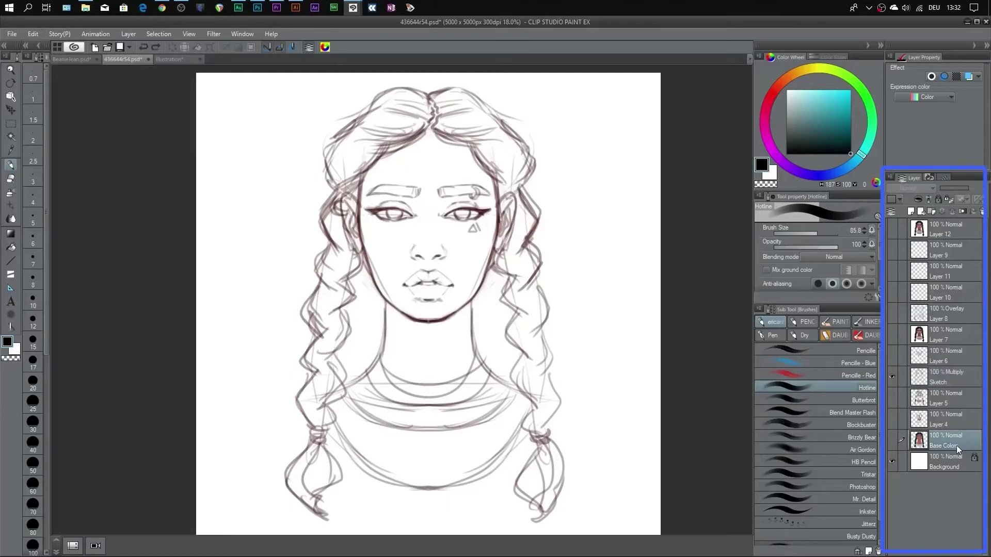
left_click(893, 439)
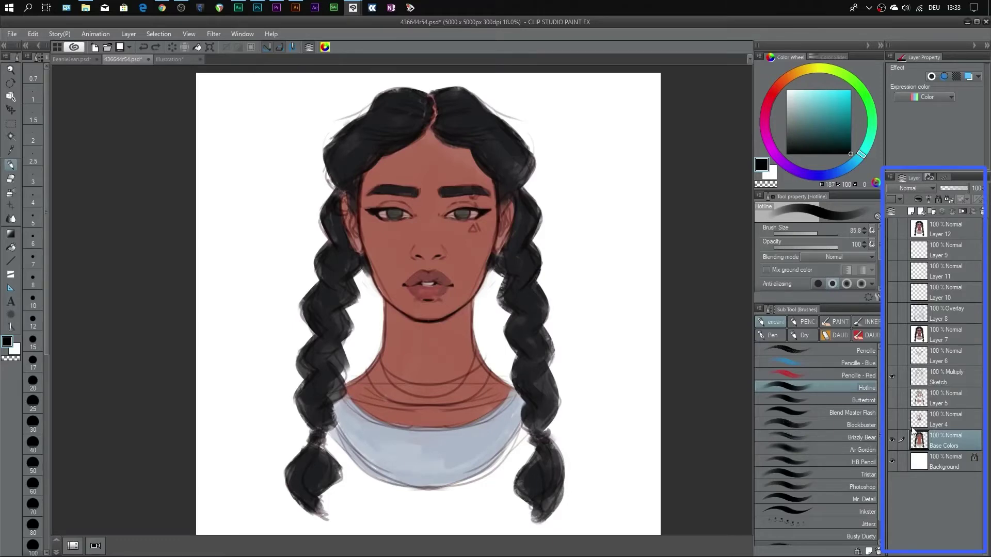
left_click(893, 419)
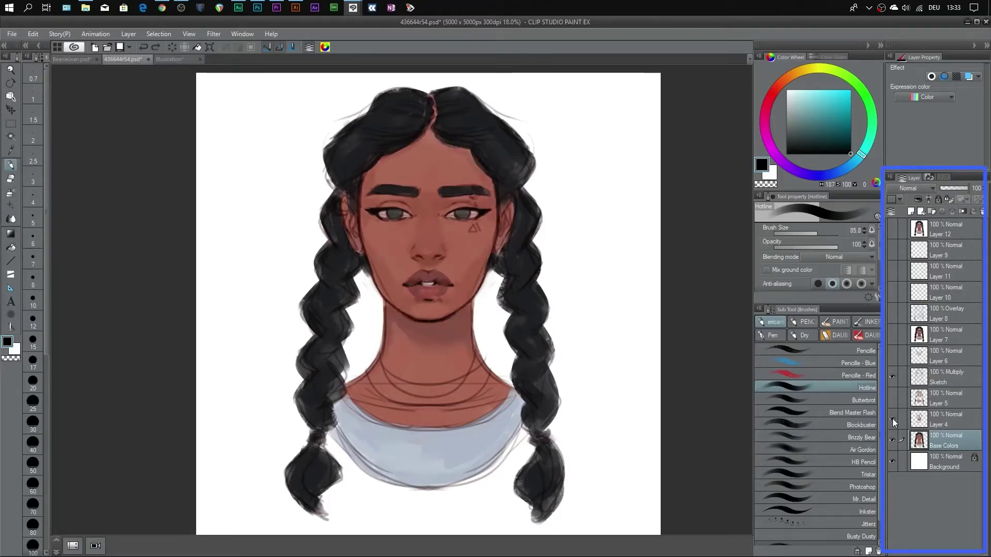
left_click(893, 419)
left_click(893, 419)
left_click(893, 398)
left_click(893, 397)
left_click(893, 397)
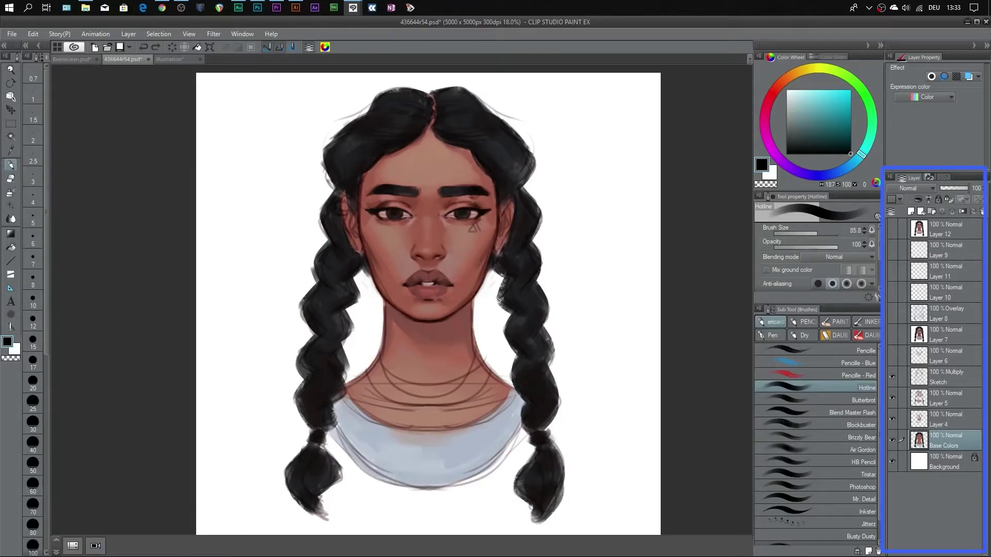
Step: Select the Sketch layer and compare the face with the Sketch and Layer 6 switched on and off
left_click(951, 360)
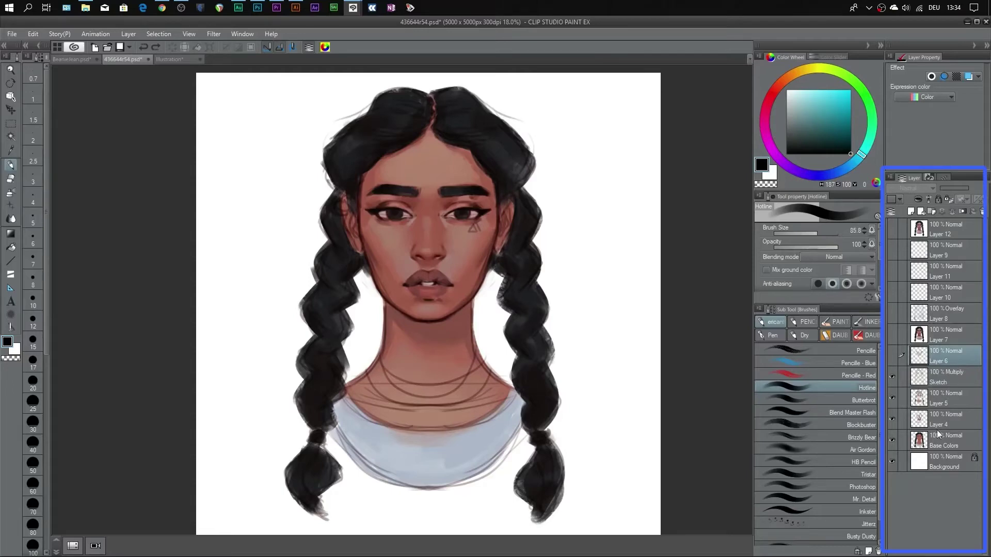
left_click(967, 380)
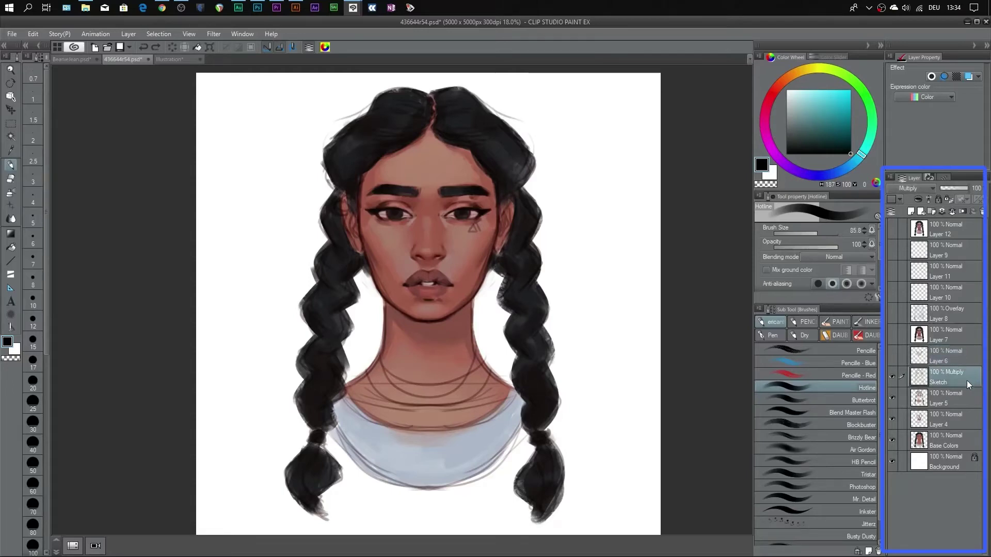
left_click(892, 377)
left_click(891, 377)
left_click(892, 355)
left_click(892, 355)
left_click(892, 355)
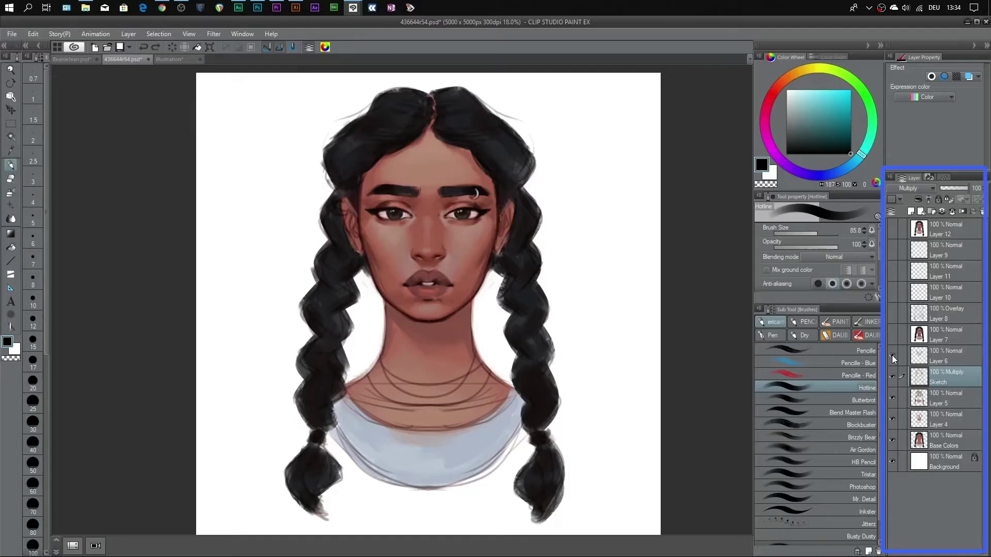
left_click(892, 355)
scroll(528, 216, "up", 4)
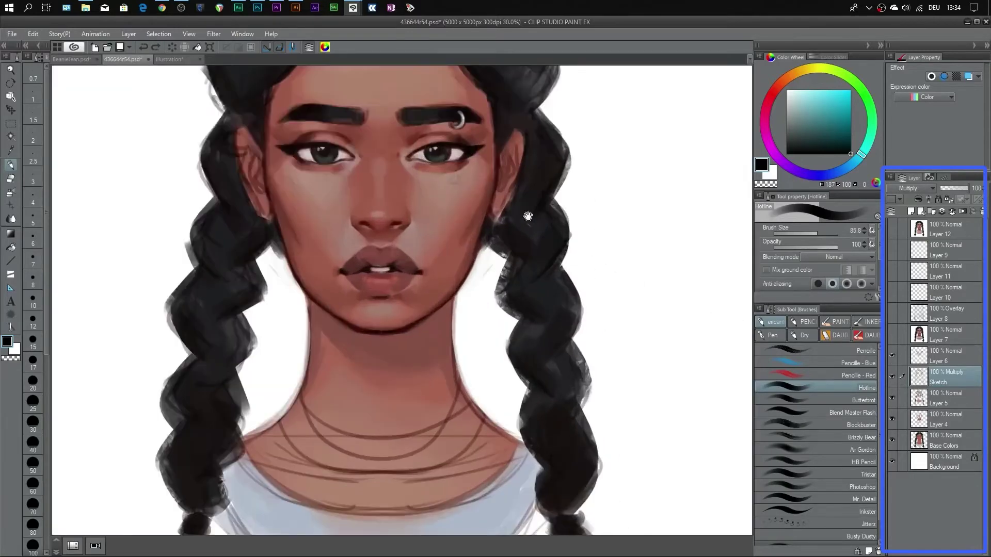
left_click_drag(528, 216, 582, 267)
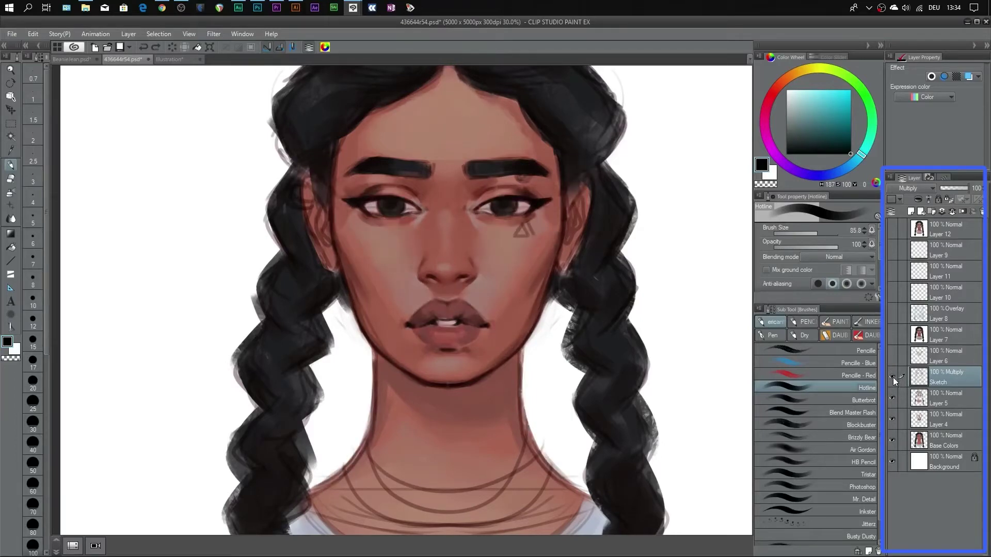
Step: Hide Layer 5, Layer 4 and Base Colors to view the sketch alone, and show all three again
left_click(893, 397)
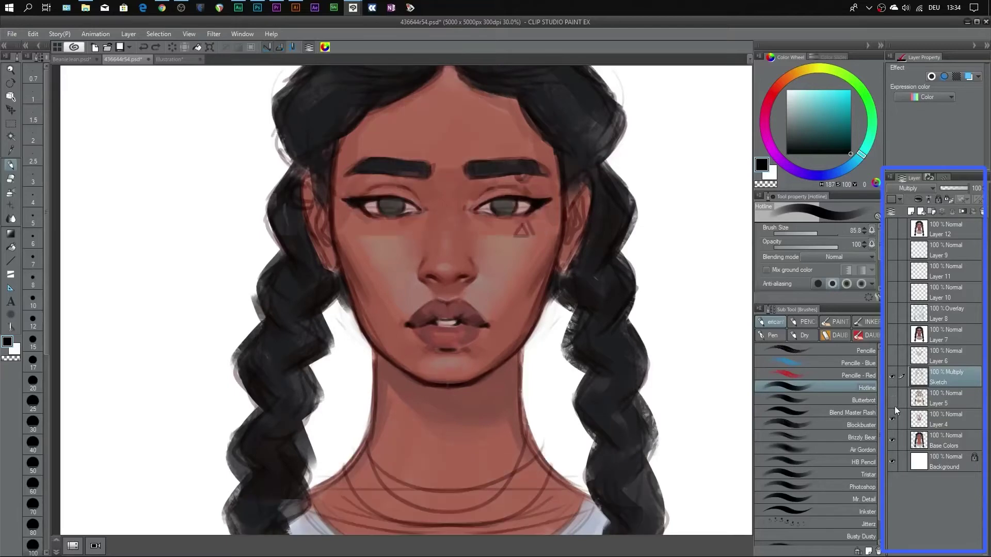
left_click(892, 419)
left_click(891, 440)
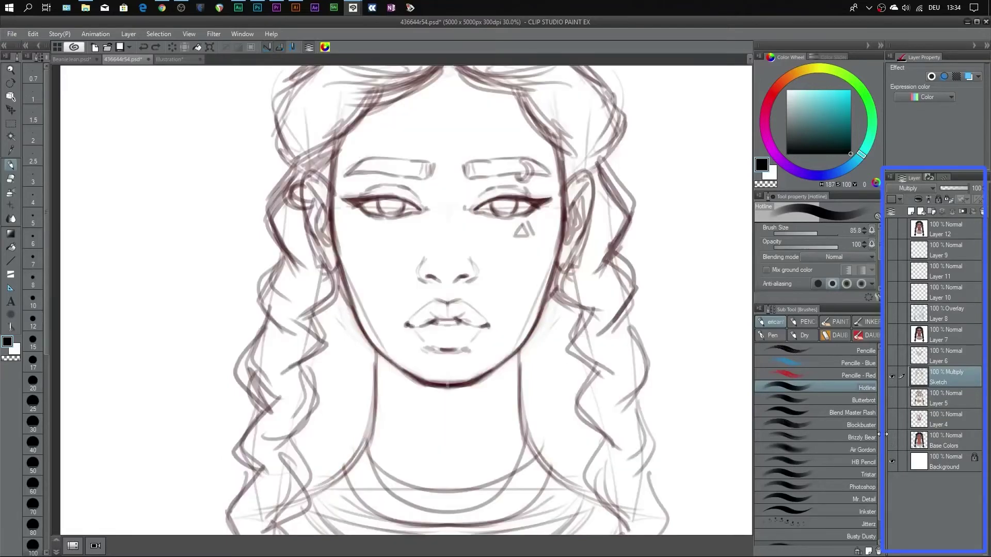
key("ctrl+minus")
left_click_drag(633, 365, 612, 320)
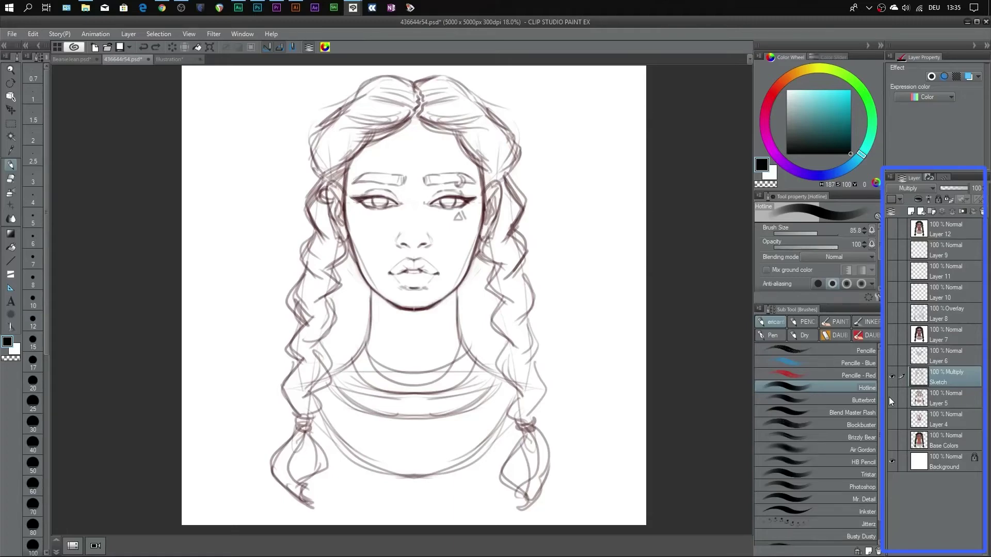
left_click(892, 440)
left_click(892, 419)
left_click(892, 398)
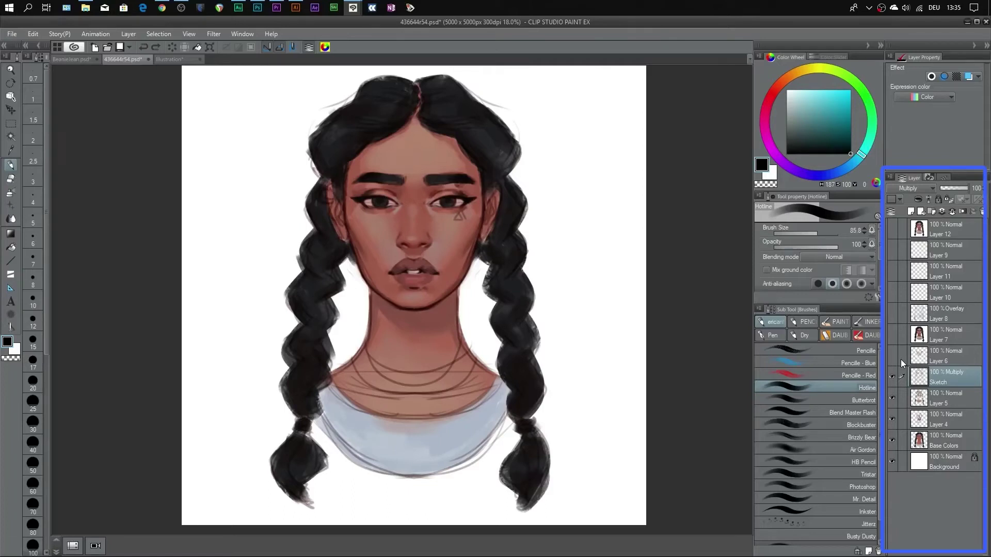
Step: Show Layer 6 above the sketch, toggling it to compare the face with and without it
left_click(892, 356)
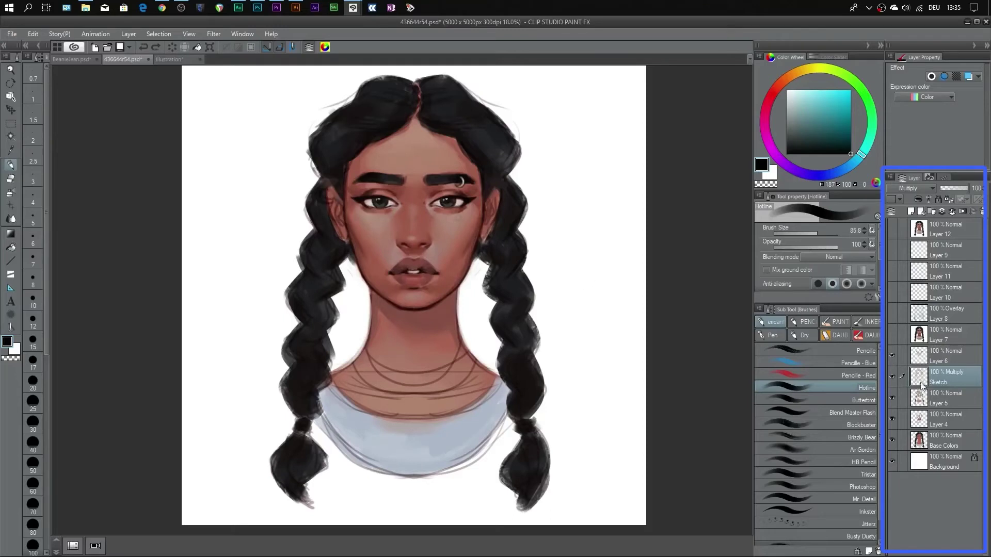
left_click(891, 355)
left_click(892, 356)
Step: Show Layer 7, toggling it for comparison, and turn on every layer above it from Layer 8 up to Layer 12
left_click(890, 334)
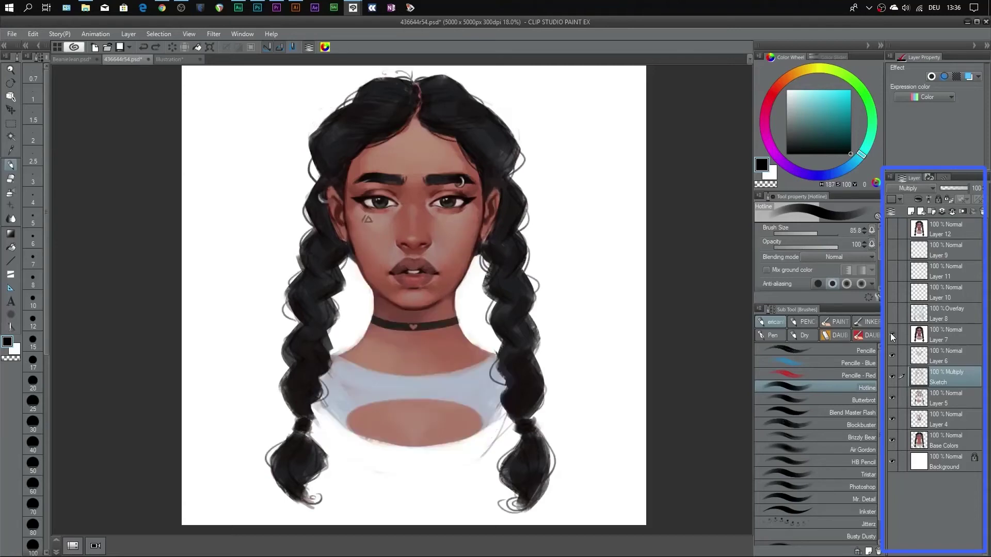
left_click(891, 334)
left_click(890, 334)
left_click(890, 334)
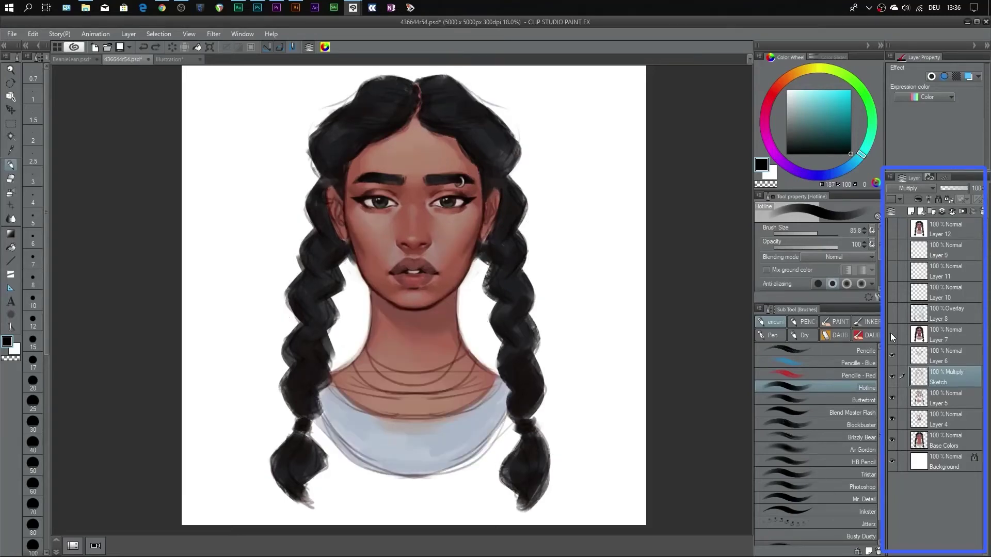
left_click(890, 337)
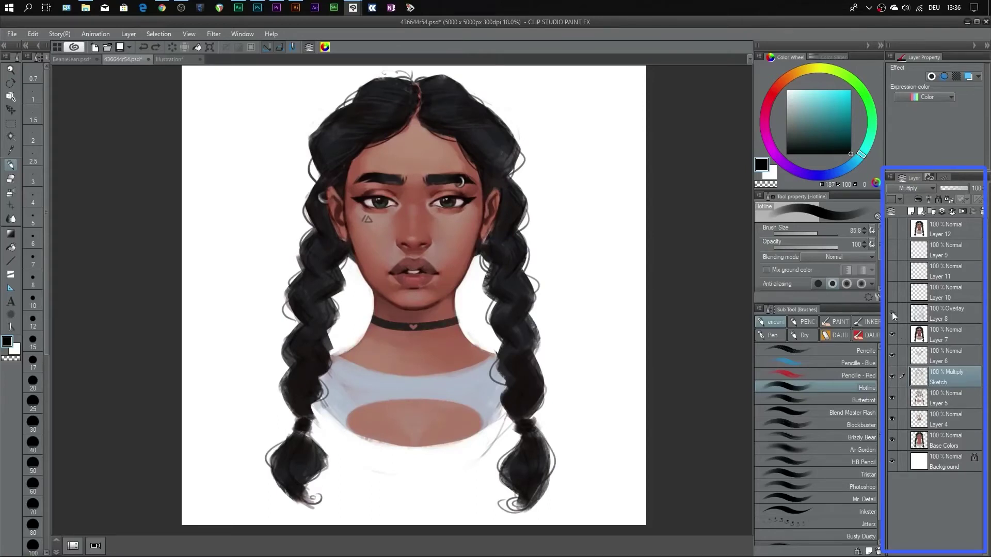
left_click(892, 312)
left_click_drag(894, 292, 895, 229)
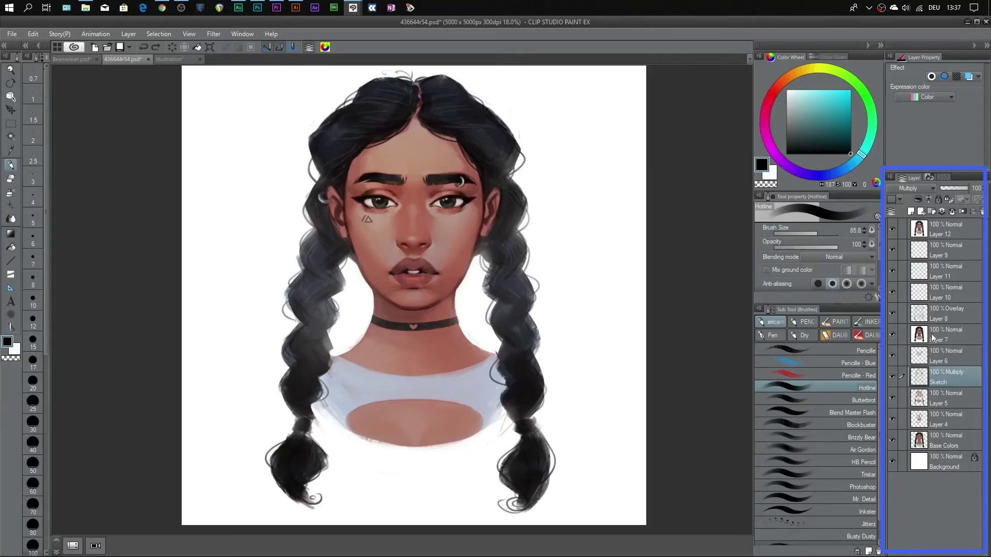
Step: Paint bright magenta strokes across the light-blue top on a new raster layer above Layer 12, and hide that layer
left_click(953, 235)
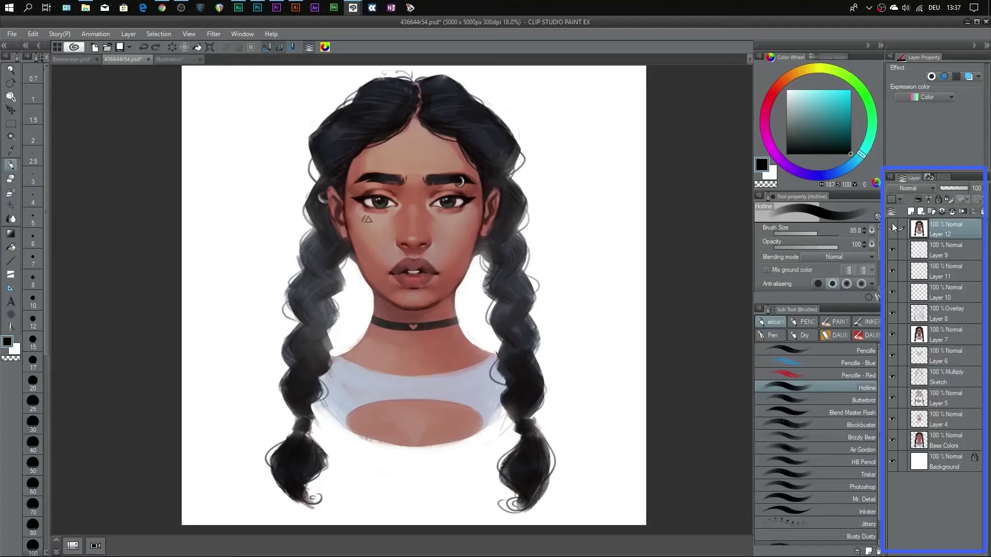
left_click(911, 212)
left_click(769, 143)
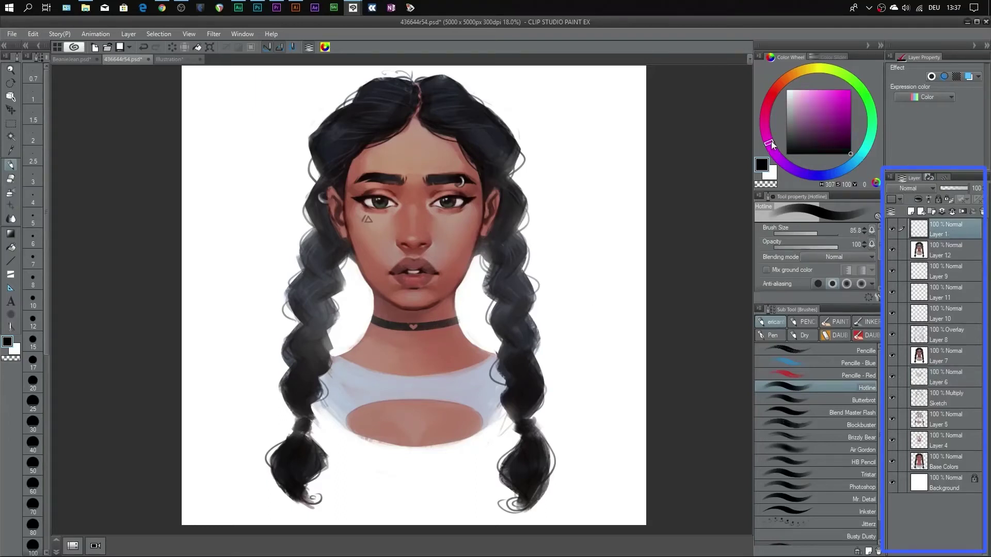
left_click(847, 88)
left_click(850, 90)
mouse_move(349, 397)
left_mouse_down()
mouse_move(453, 387)
mouse_move(381, 388)
mouse_move(442, 385)
mouse_move(376, 386)
mouse_move(430, 382)
mouse_move(346, 364)
mouse_move(344, 375)
mouse_move(339, 363)
mouse_move(335, 394)
mouse_move(387, 388)
mouse_move(383, 401)
mouse_move(517, 382)
mouse_move(488, 380)
left_mouse_up()
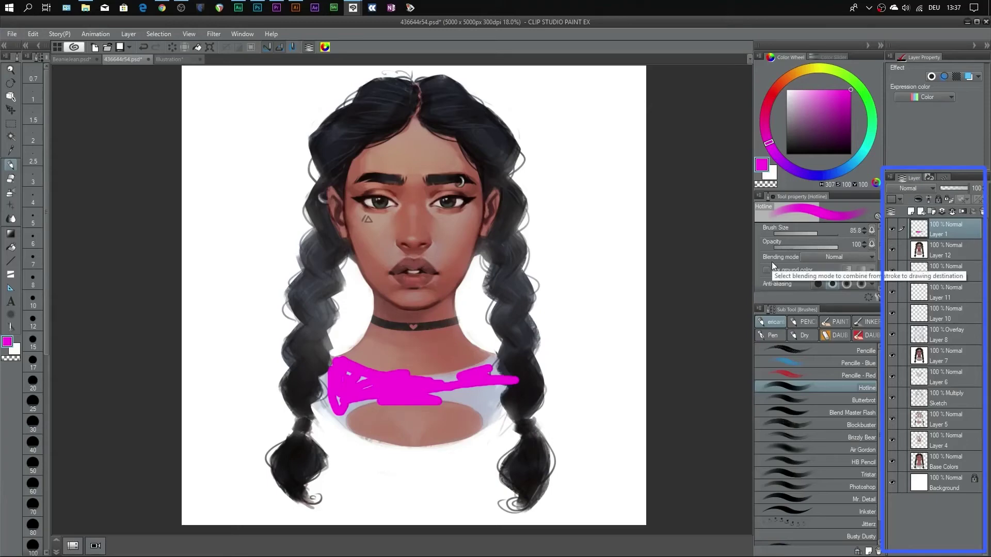
left_click(893, 229)
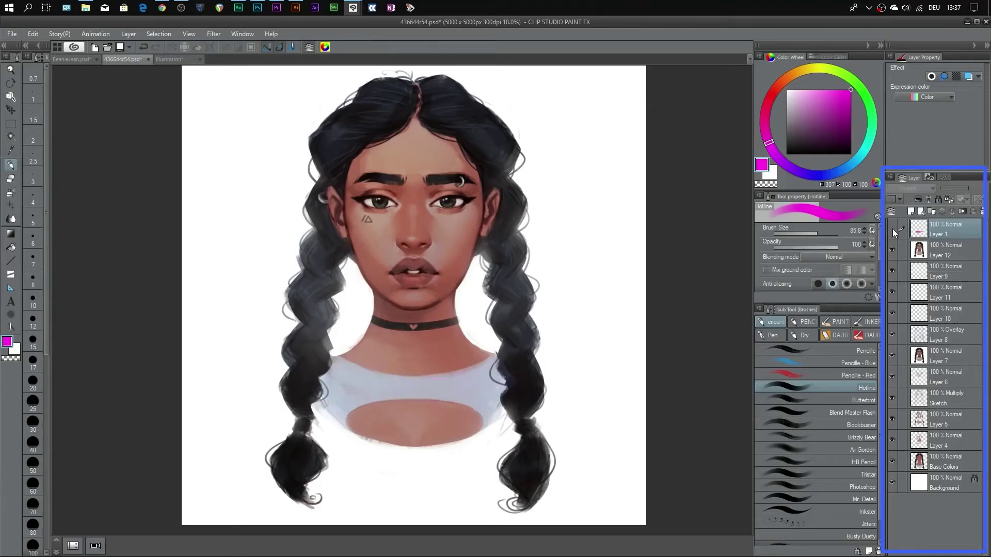